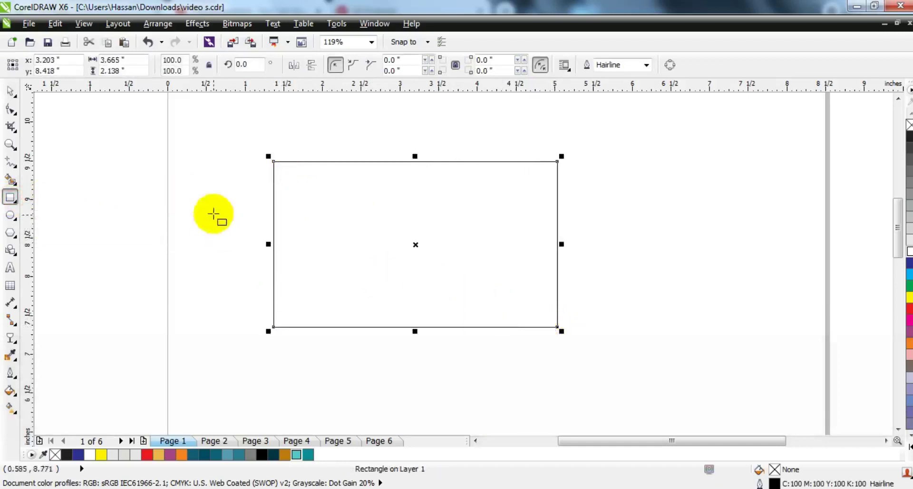
Step: Round the rectangle's corners to about 0.157 inch and resize it to 3.5 inches wide by about 2 inches high
click(10, 108)
drag(274, 162, 273, 173)
click(7, 91)
double_click(112, 59)
text(3.5)
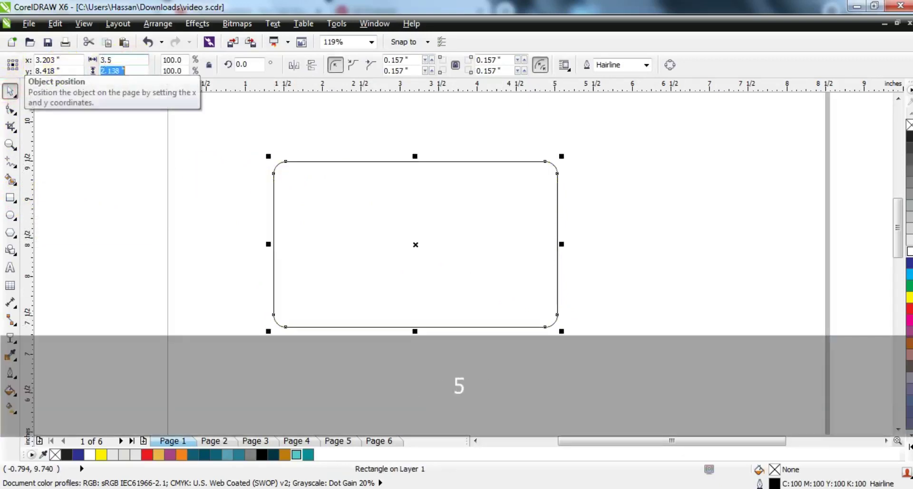
key(Return)
Step: Draw a regular eight-sided polygon about 3.2 inches wide beside the rounded rectangle
click(10, 144)
drag(225, 135, 644, 356)
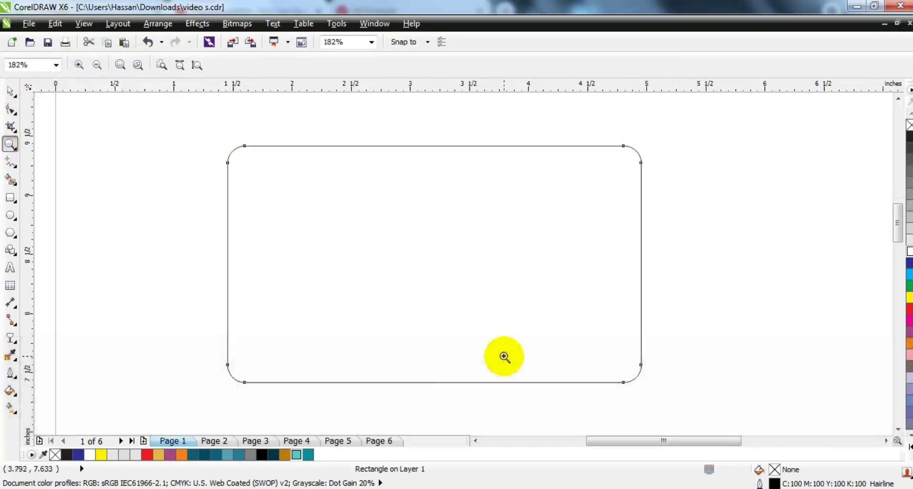
click(10, 233)
key(F3)
drag(431, 146, 564, 357)
click(365, 61)
click(365, 61)
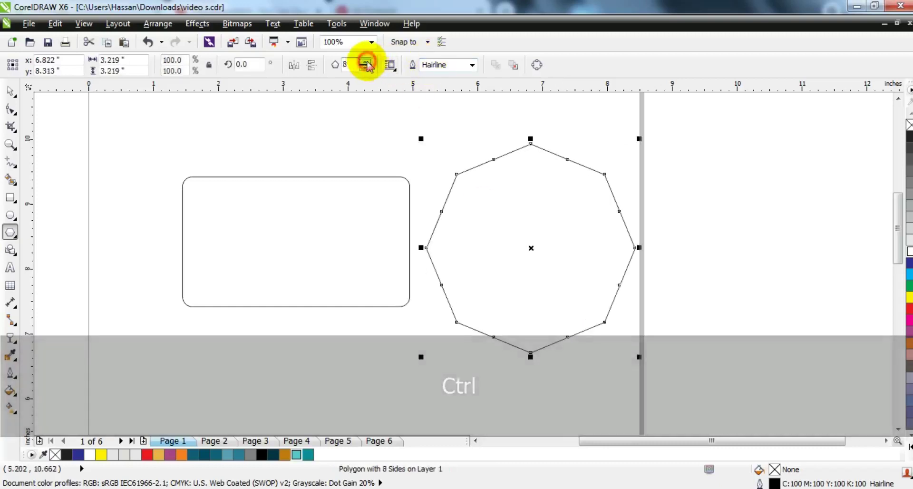
Step: Reshape the octagon into a crisscrossing star about 3.3 inches wide and place it over the right half of the rectangle
click(9, 110)
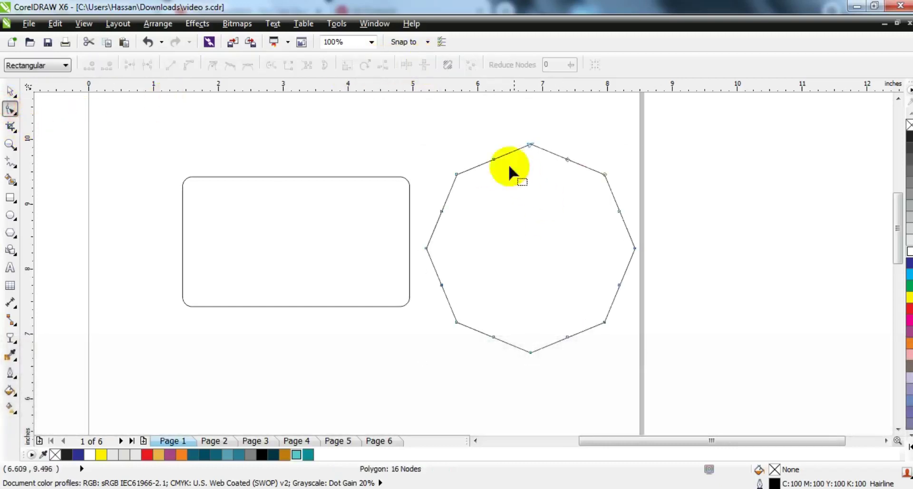
drag(494, 158, 489, 357)
click(11, 91)
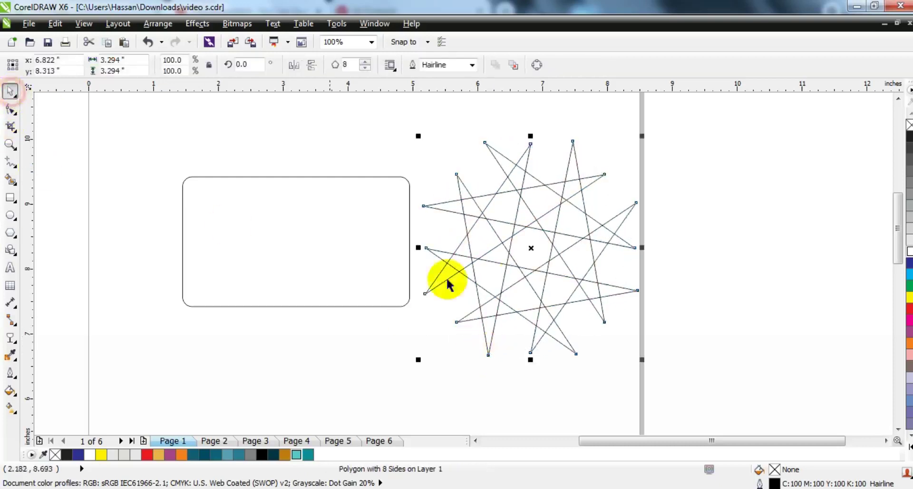
drag(529, 250, 357, 239)
Step: Smart Fill the regions between the star lines along the card's top edge and upper-right corner with 60% black and a 0.5 pt outline
click(10, 143)
drag(225, 151, 485, 343)
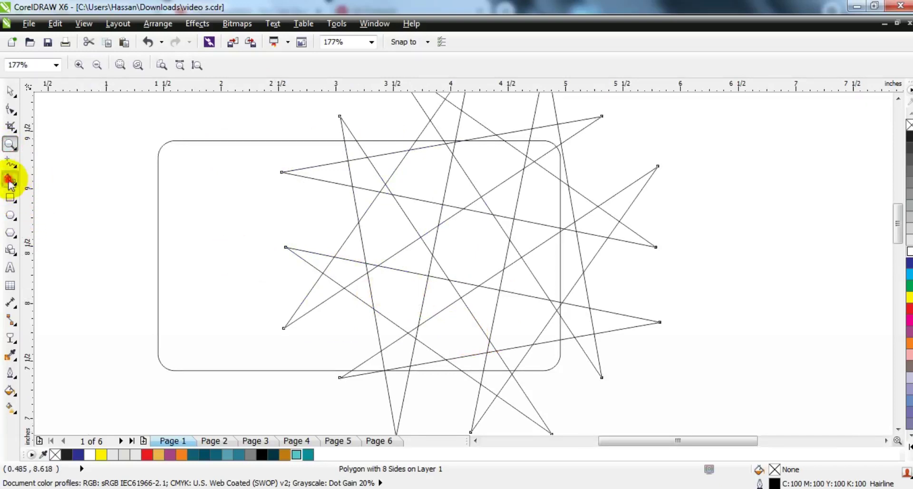
click(10, 181)
click(356, 150)
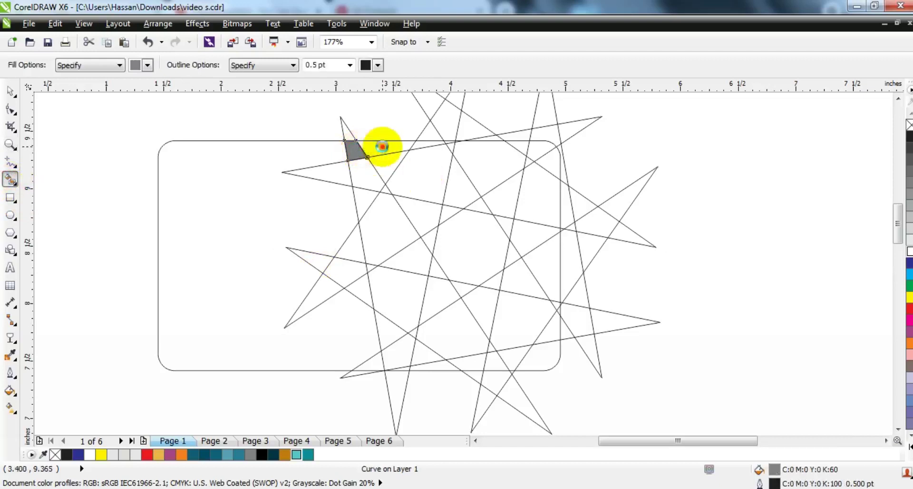
click(382, 147)
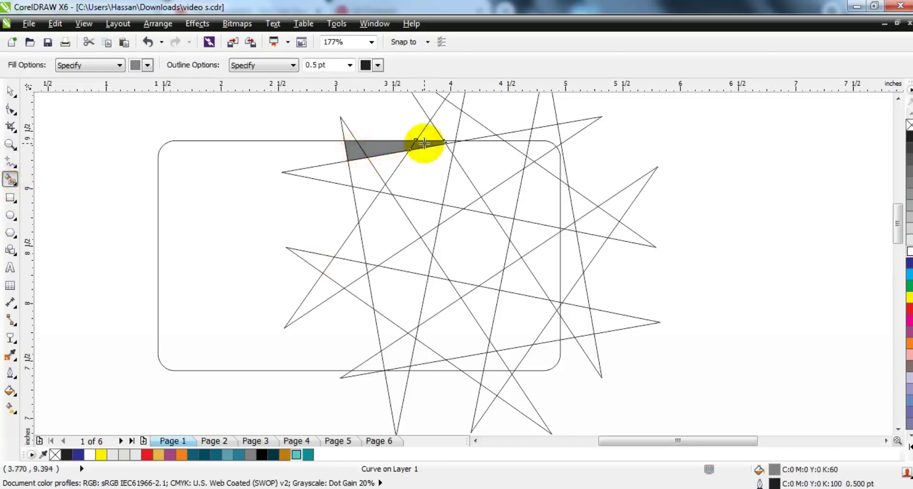
click(10, 143)
drag(320, 122, 614, 272)
click(10, 181)
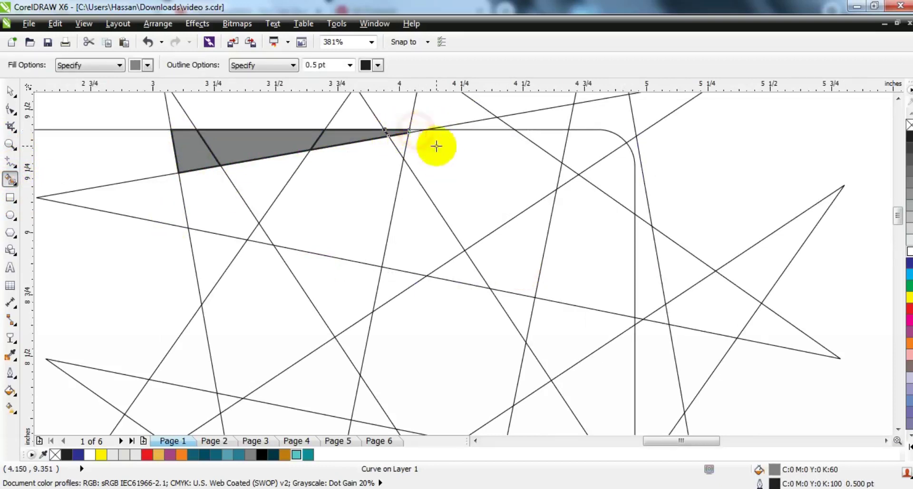
click(434, 142)
click(555, 138)
click(597, 179)
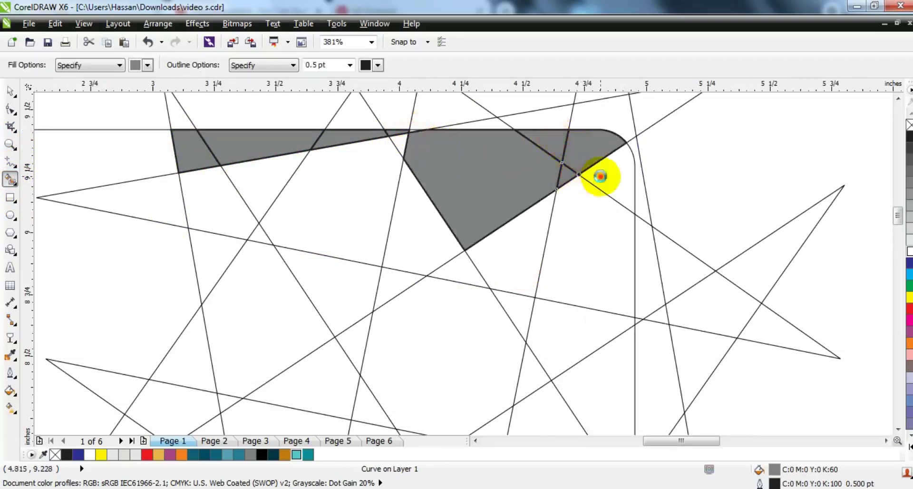
Step: Smart Fill the next band of star regions in gray, from the card's right edge across to the star's left side
click(591, 238)
click(519, 248)
click(406, 236)
click(353, 205)
click(216, 189)
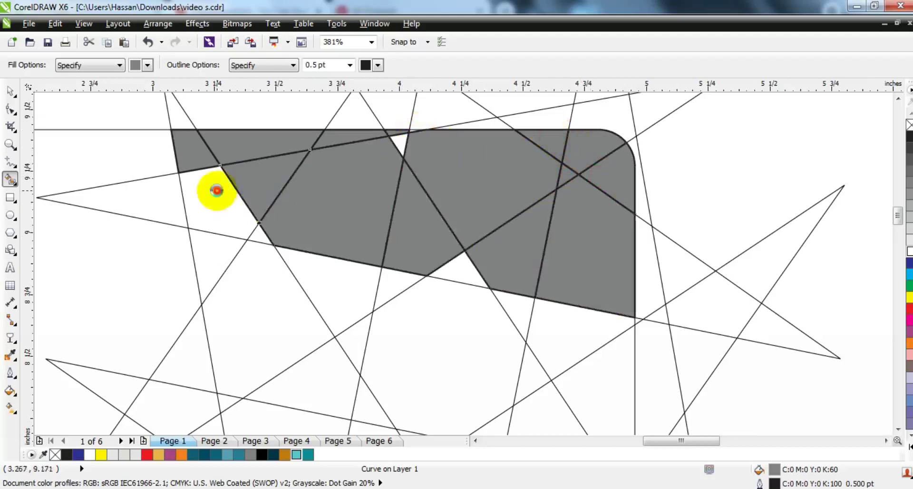
click(237, 291)
click(212, 259)
click(350, 293)
click(259, 234)
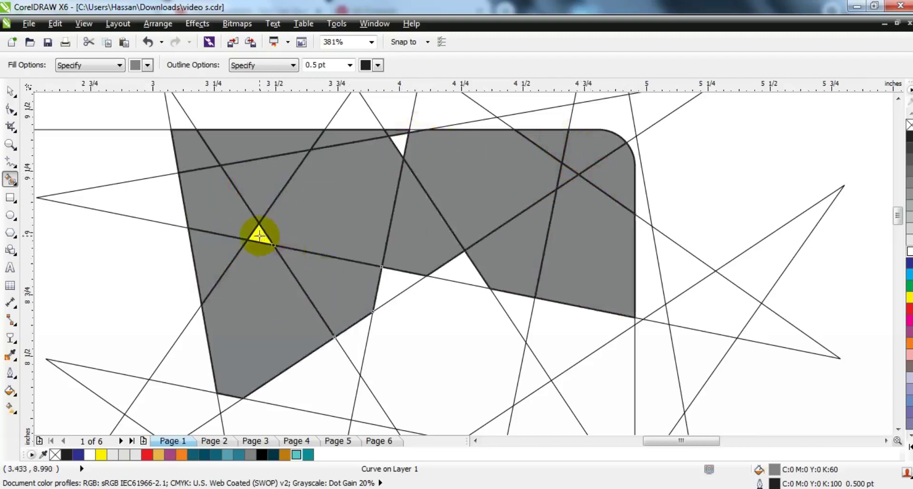
Step: Smart Fill the regions around the star's center in gray, including the small gaps between the pieces already filled
click(443, 266)
click(426, 315)
click(550, 327)
click(523, 307)
click(358, 338)
click(332, 378)
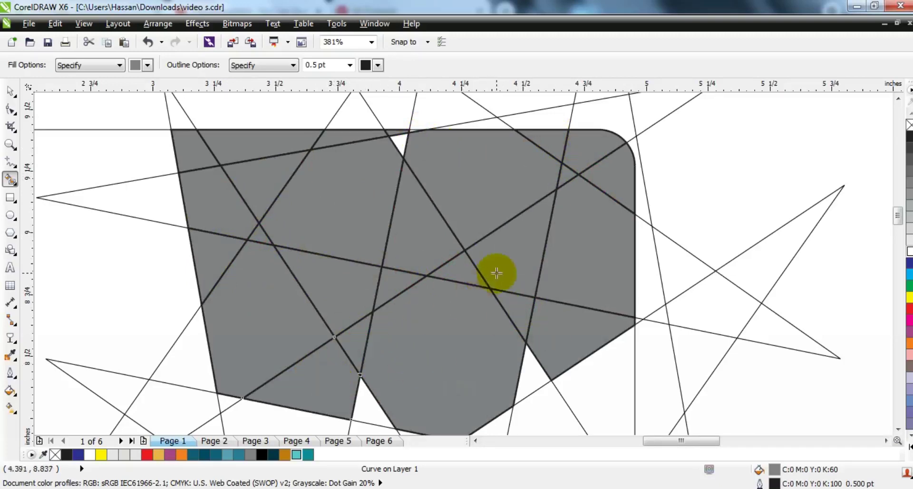
Step: Smart Fill the regions across the lower middle of the star in gray, out to the card's right edge
key(F3)
click(407, 358)
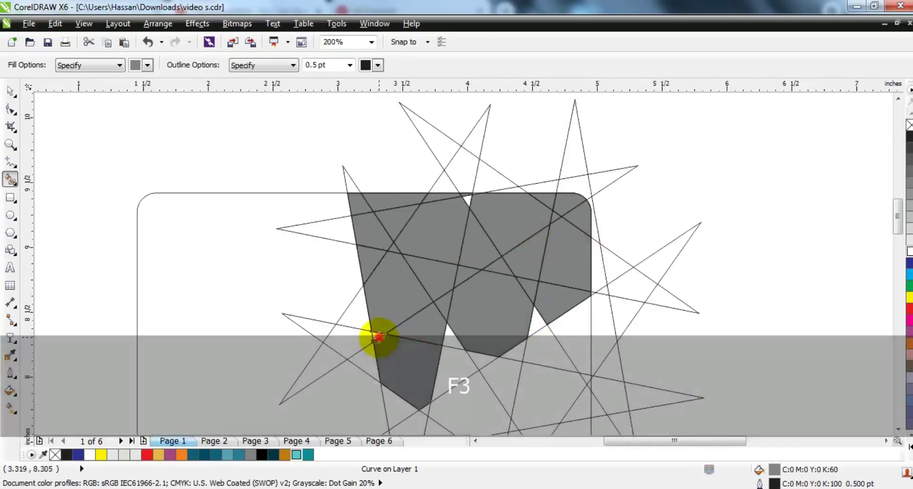
click(455, 348)
click(534, 322)
click(540, 347)
click(576, 334)
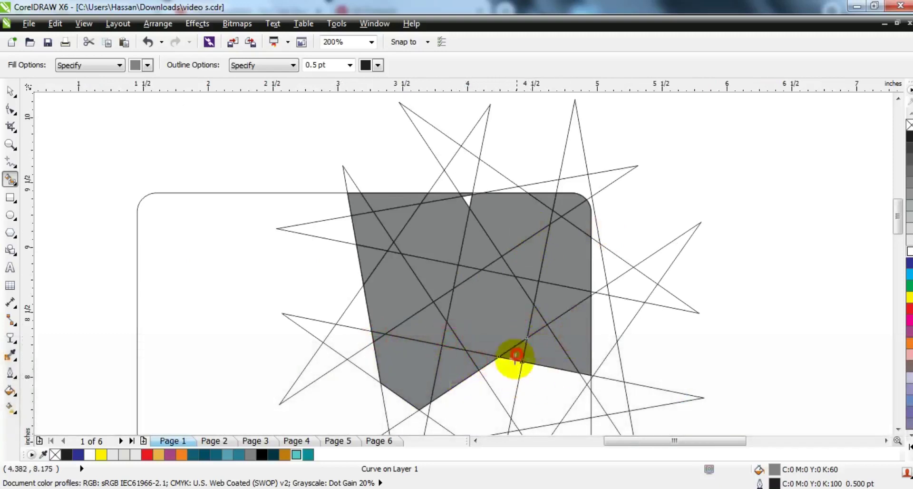
click(476, 393)
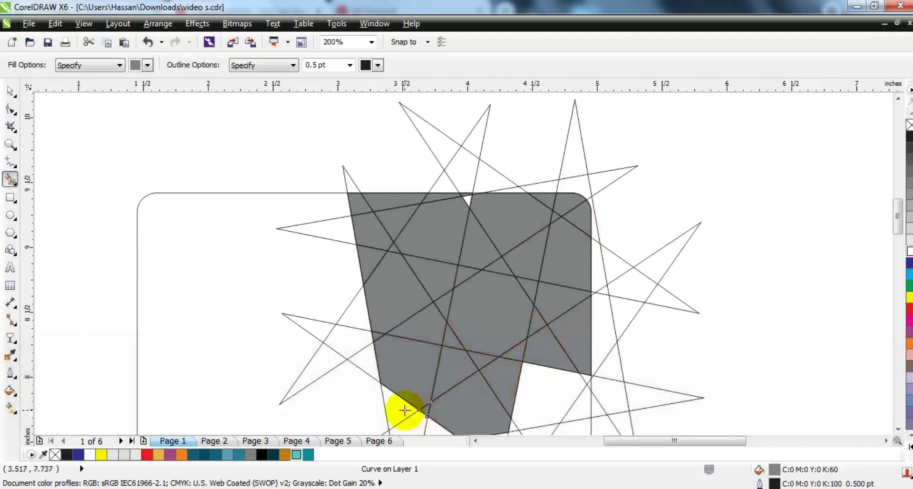
click(552, 394)
key(F3)
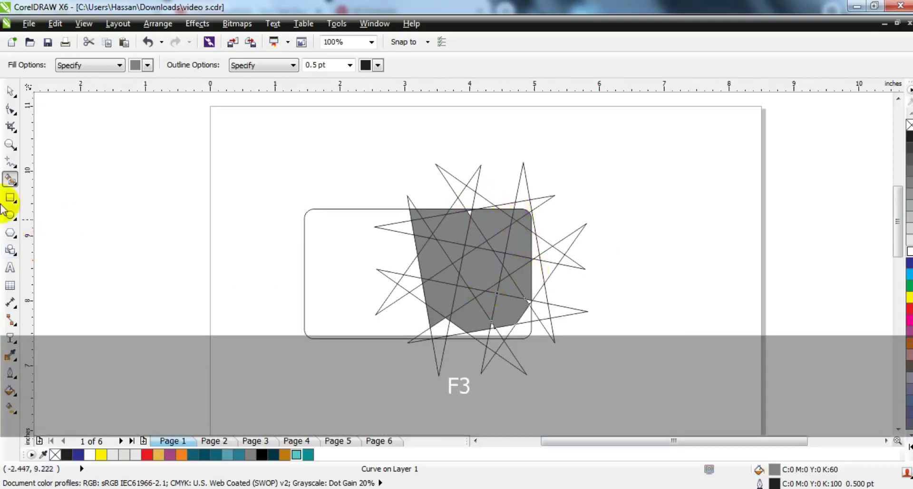
Step: Smart Fill the remaining regions down to the card's bottom edge and lower-right corner in gray, undoing one misplaced fill
click(10, 144)
drag(343, 234, 622, 380)
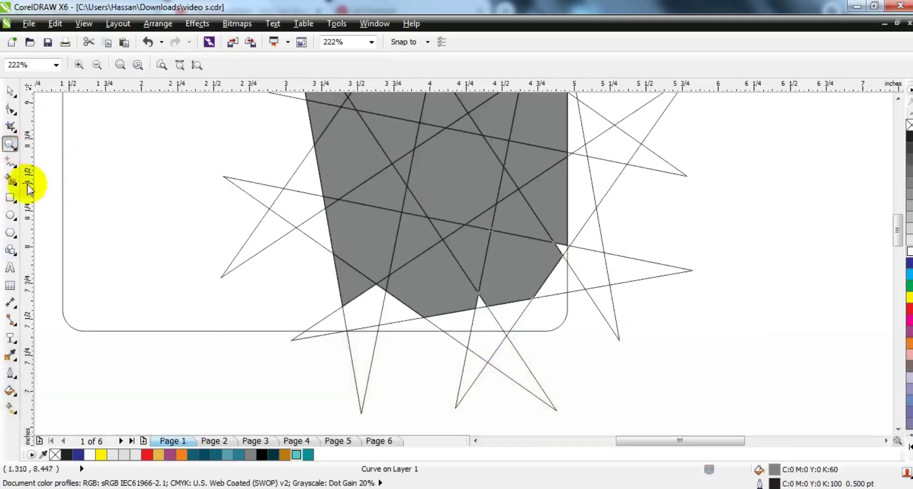
click(10, 179)
click(369, 303)
click(422, 328)
click(446, 319)
click(492, 319)
key(ctrl+z)
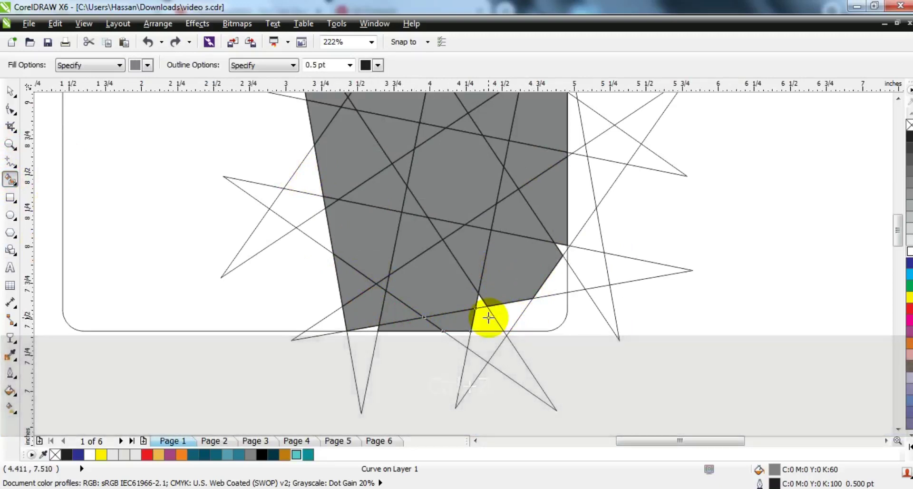
click(510, 319)
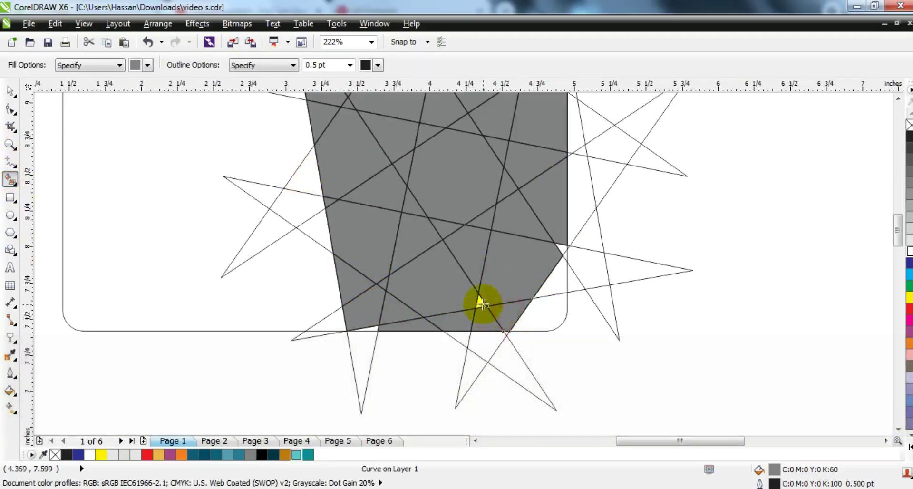
click(555, 309)
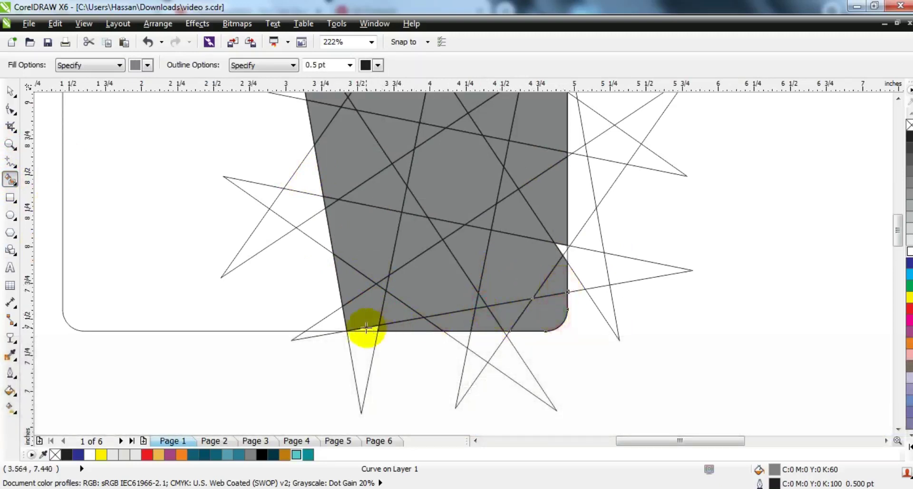
click(565, 255)
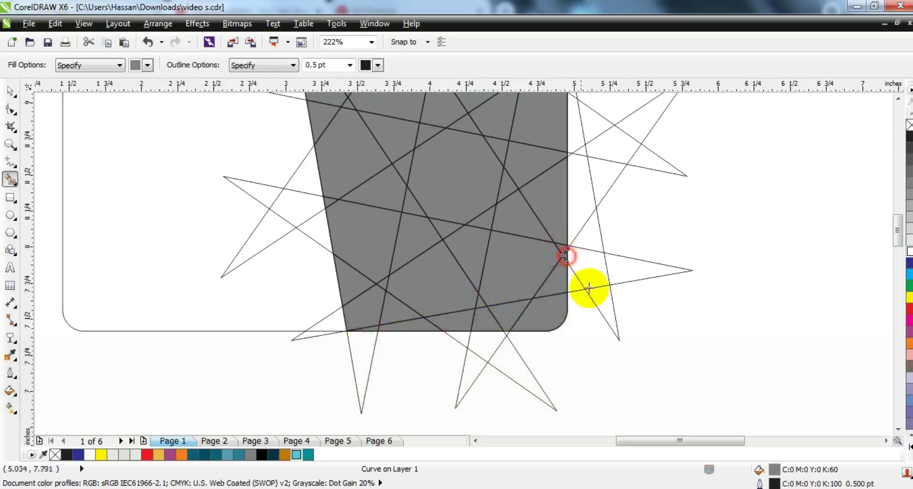
Step: Fill the small leftover gap at the card's top edge and the pointed star regions projecting from the left of the gray area
click(898, 100)
click(898, 100)
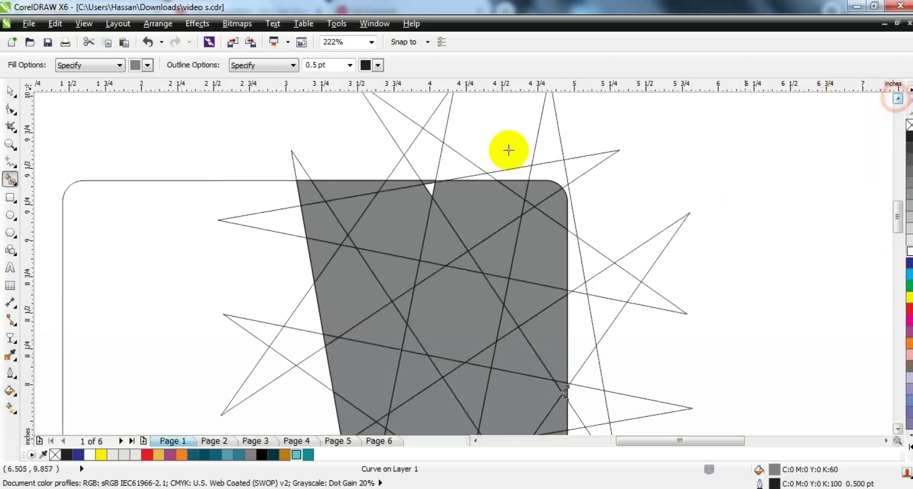
click(9, 144)
drag(397, 166, 481, 203)
click(10, 180)
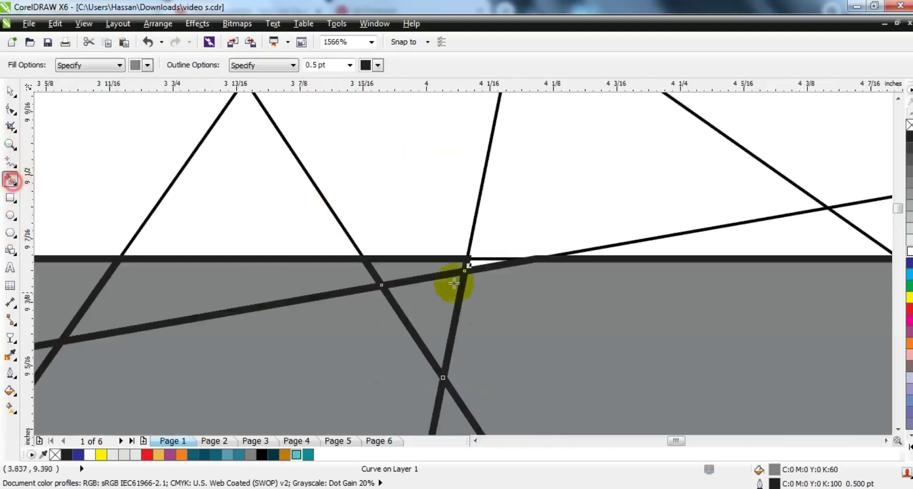
key(F4)
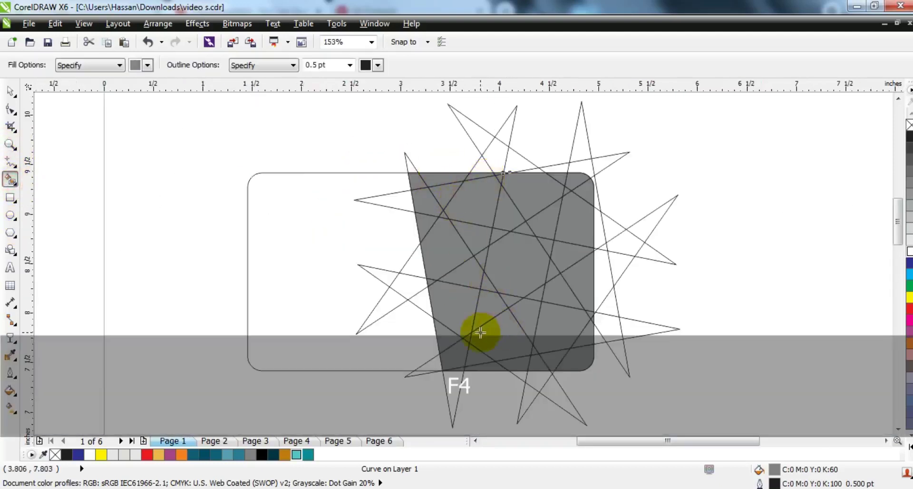
click(422, 302)
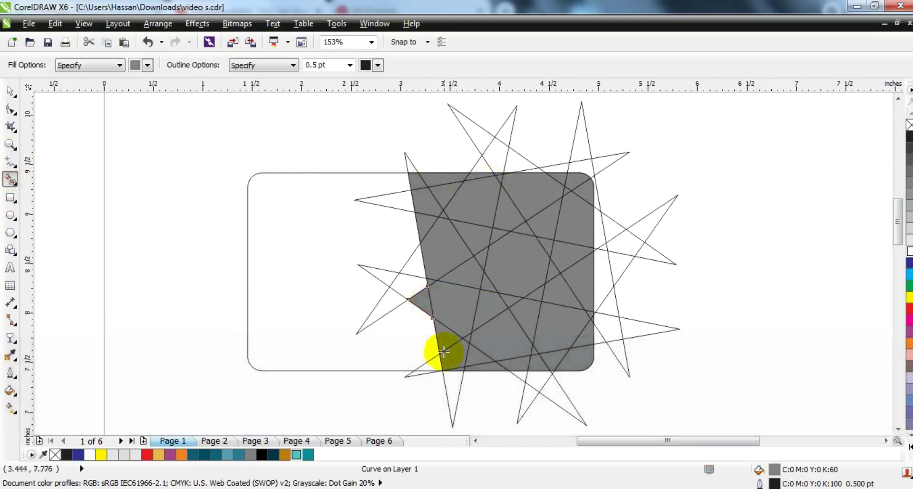
click(410, 286)
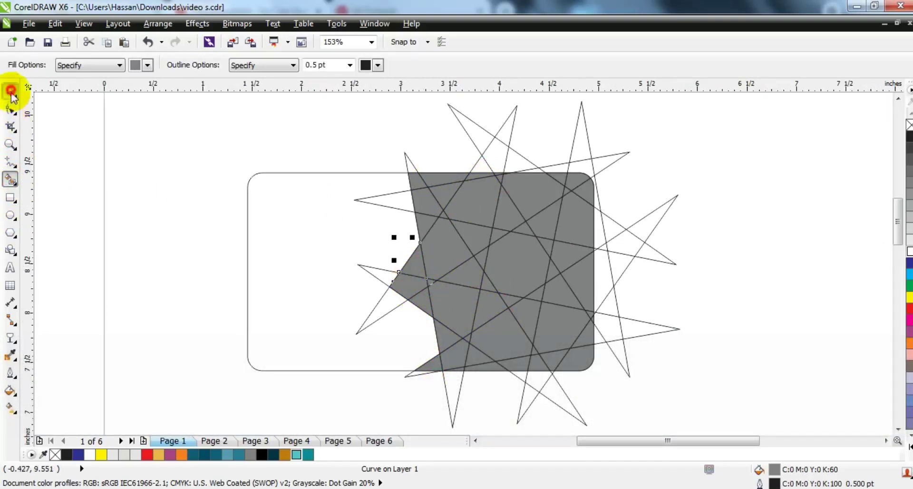
Step: Move the star polygon off the card to the empty area on its right and deselect it
click(11, 90)
click(277, 102)
drag(570, 159, 822, 176)
drag(688, 231, 716, 222)
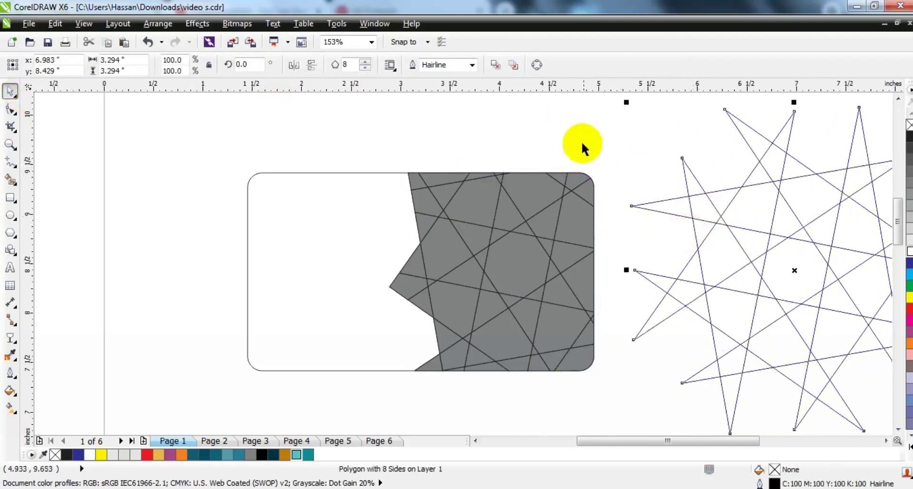
click(582, 139)
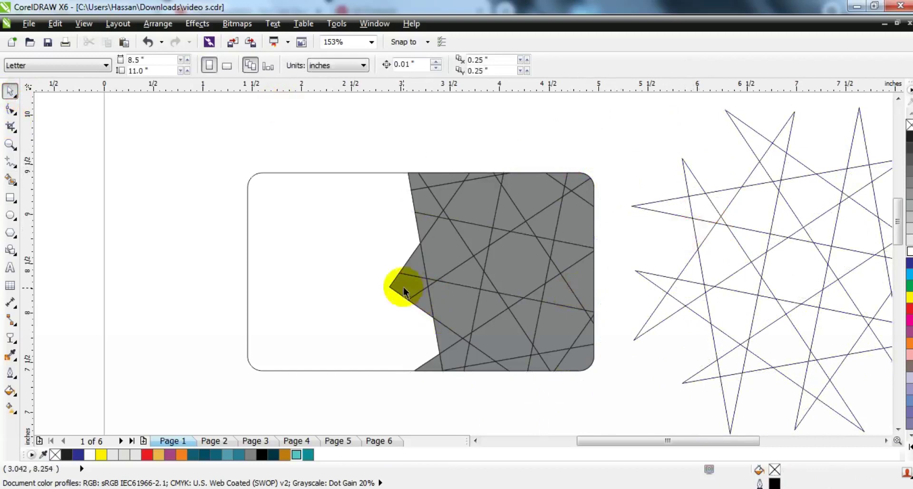
Step: Fill the region near the middle of the mosaic's left edge with teal C83 M27 Y39 K2
click(436, 259)
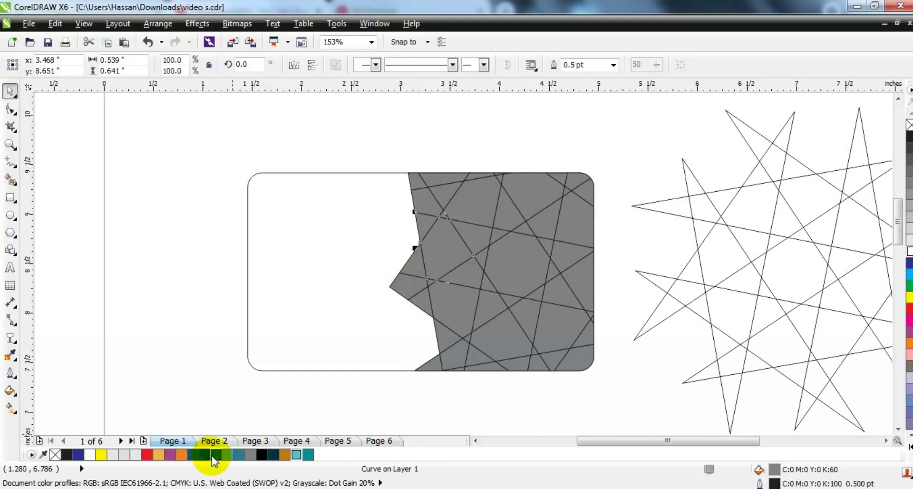
scroll(214, 444, right, 3)
click(308, 454)
Step: Apply a linear gradient from dark teal to light turquoise on the teal region, running diagonally toward its lower left
key(g)
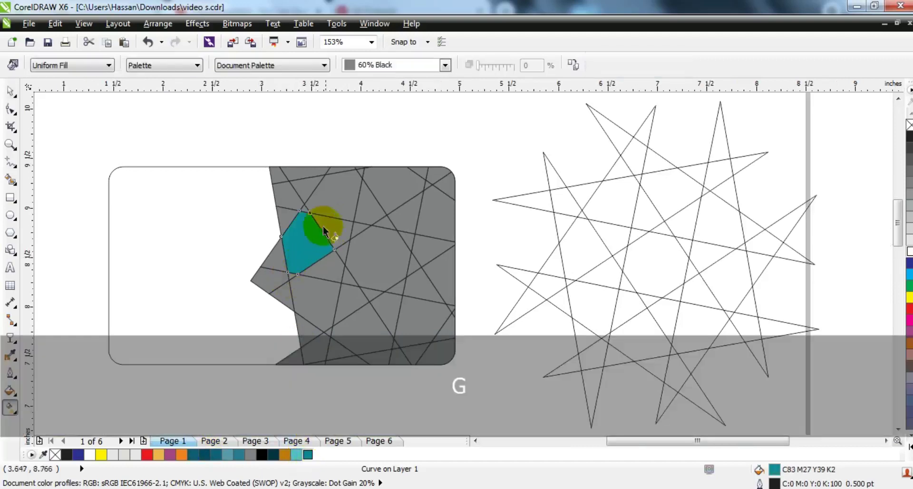
drag(299, 269, 299, 268)
click(174, 65)
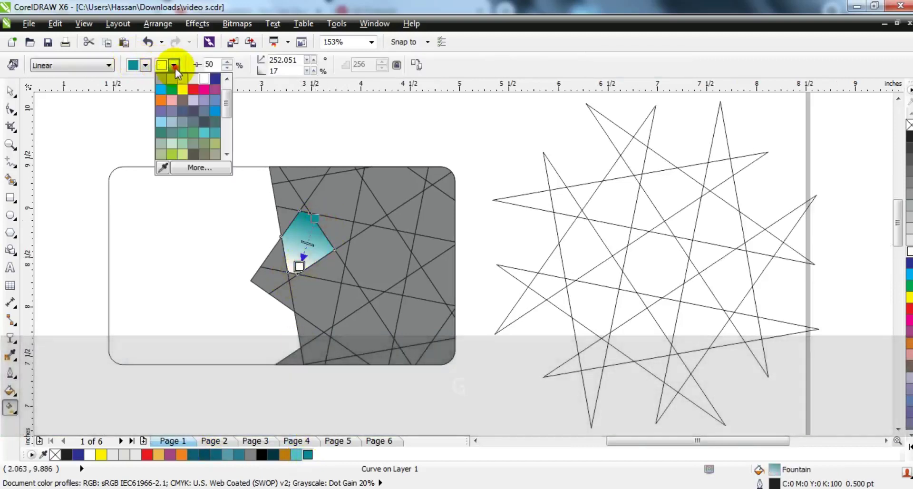
drag(229, 103, 229, 114)
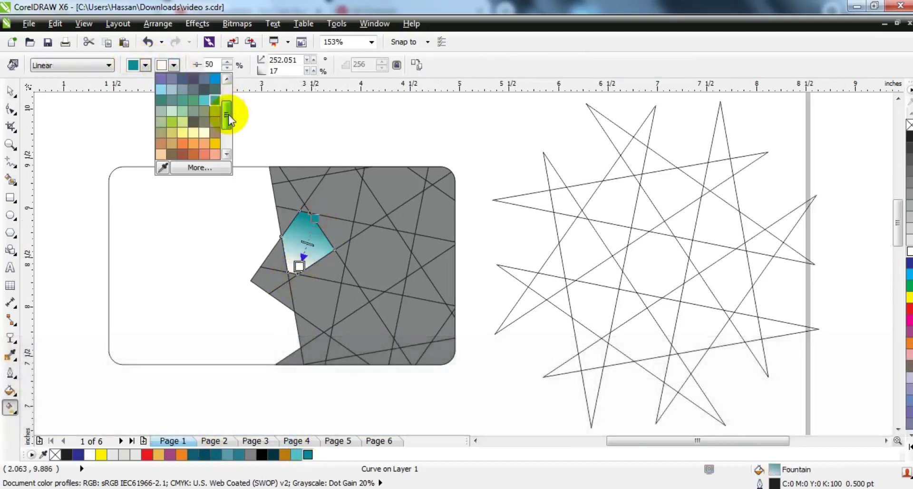
click(205, 102)
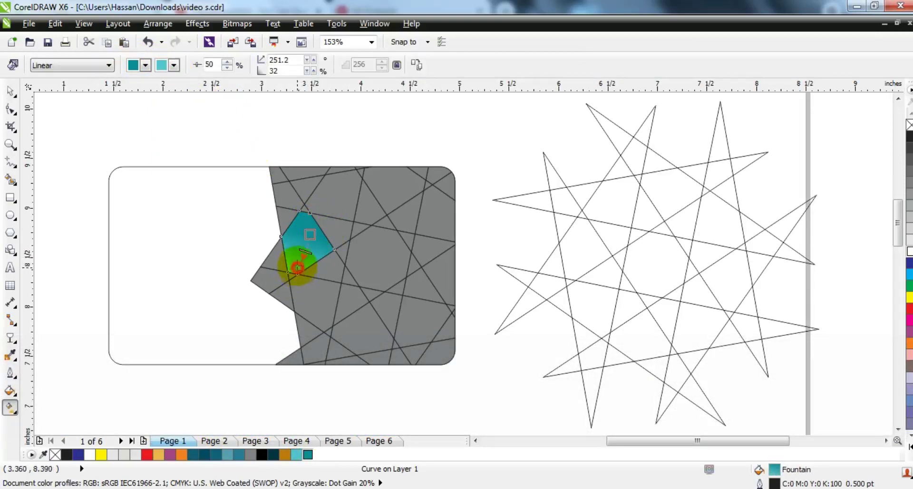
drag(294, 256, 321, 245)
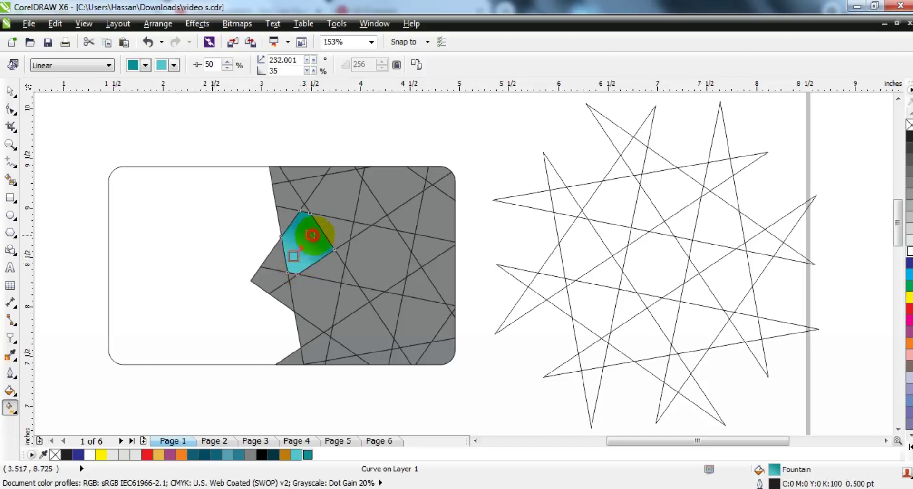
Step: Copy the fill property of the teal gradient region onto all the other gray mosaic regions of the card
click(11, 90)
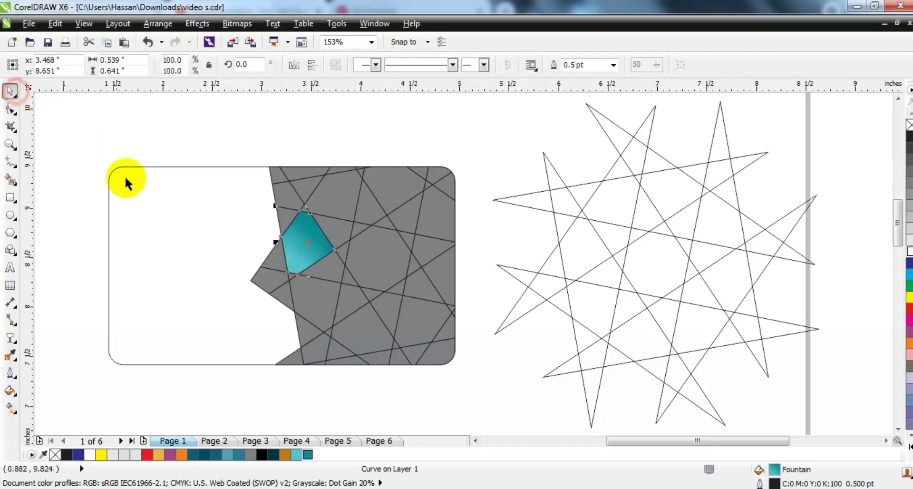
click(136, 137)
drag(177, 118, 480, 376)
click(10, 144)
drag(171, 136, 534, 379)
click(9, 95)
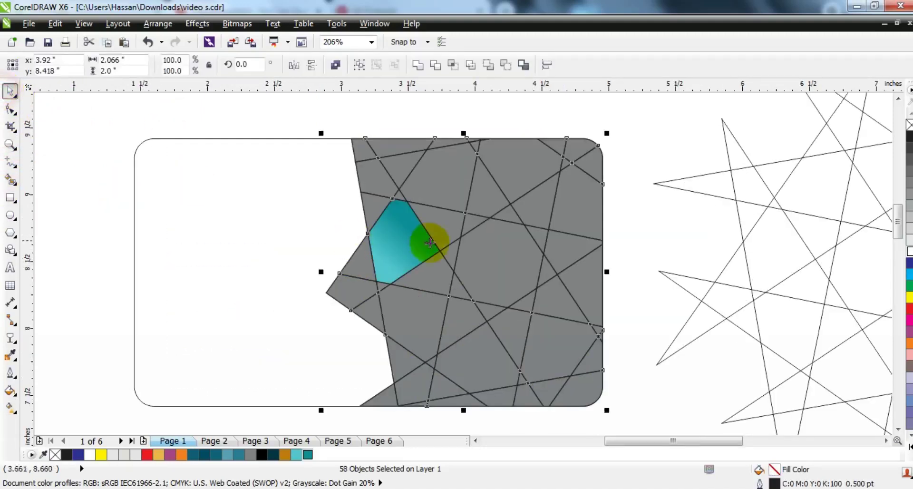
drag(257, 111, 507, 361)
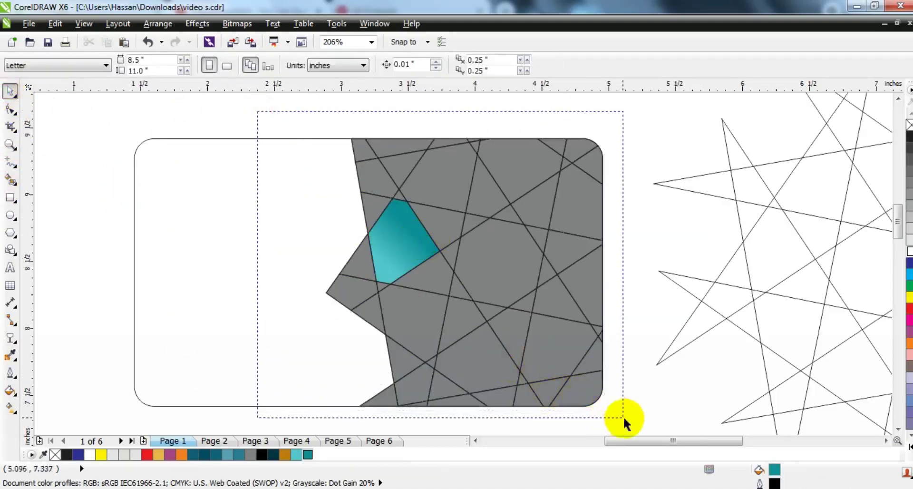
drag(621, 415, 621, 417)
shift+click(406, 239)
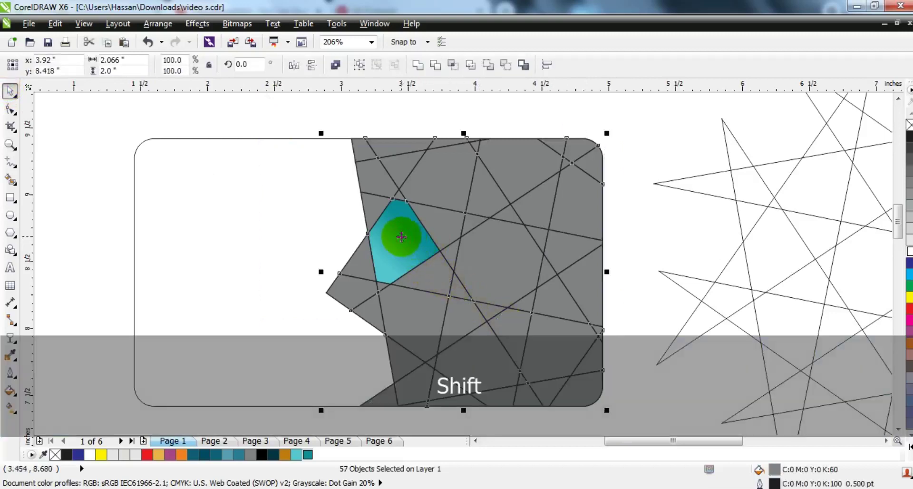
click(55, 25)
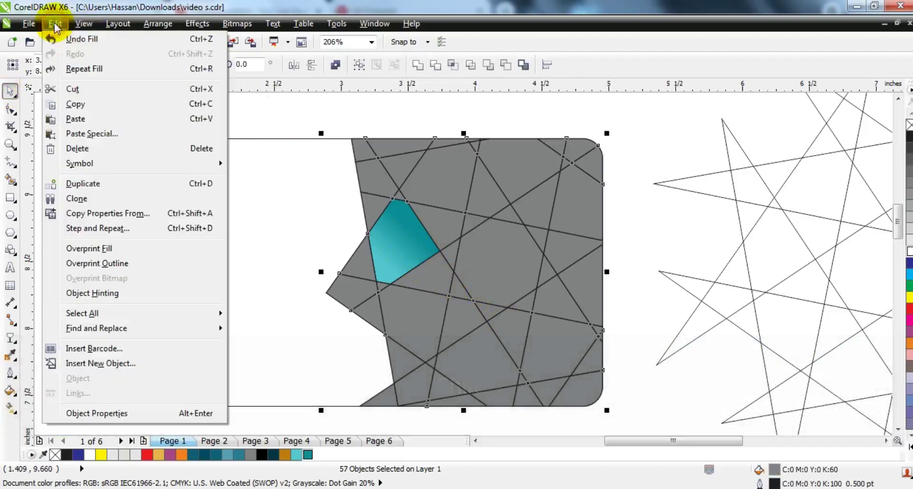
click(80, 217)
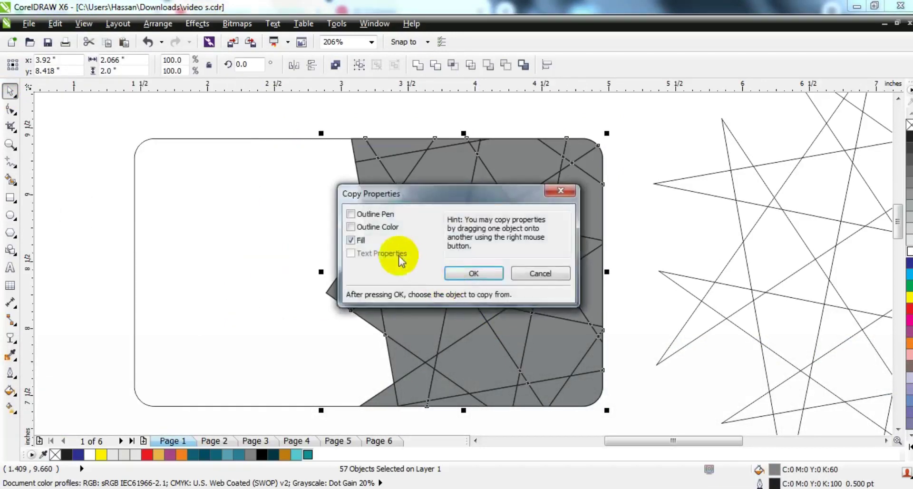
click(489, 271)
click(390, 248)
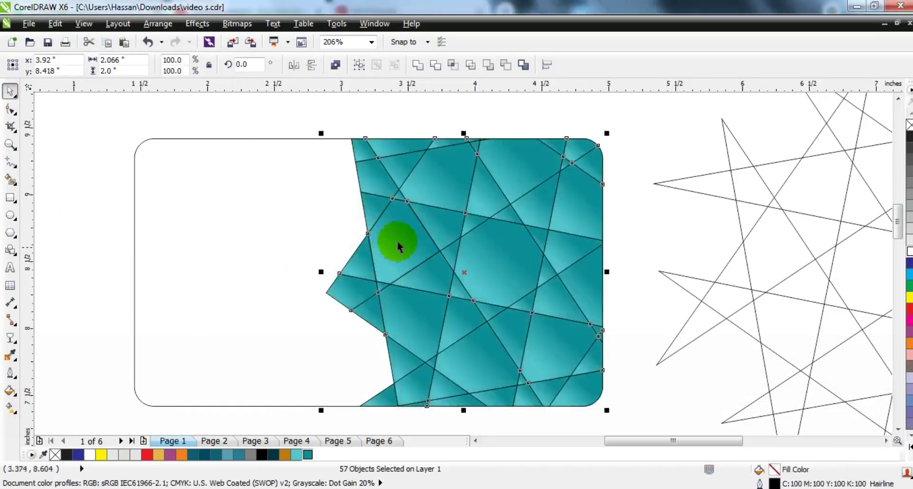
Step: Remove the outlines from all the mosaic regions on the card
key(Escape)
key(F3)
drag(454, 209, 592, 312)
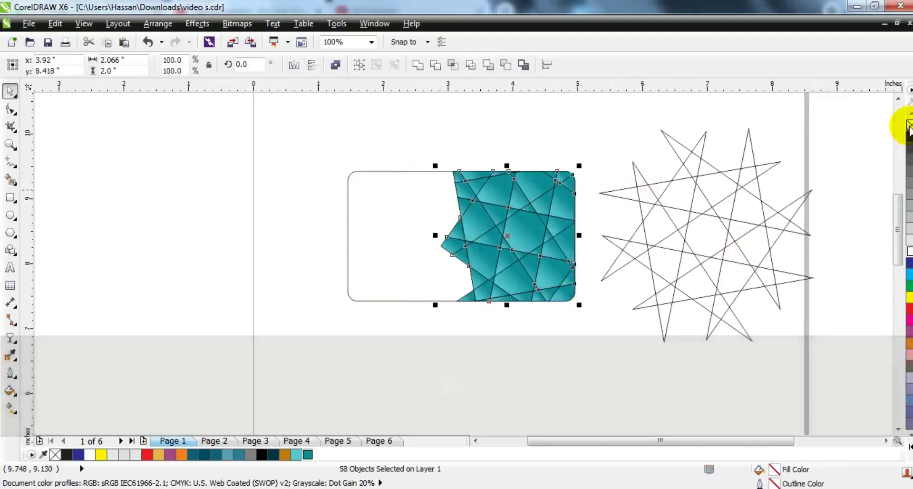
right_click(909, 125)
Step: PowerClip the mosaic pieces inside the rounded card rectangle and deselect it
key(w)
click(385, 216)
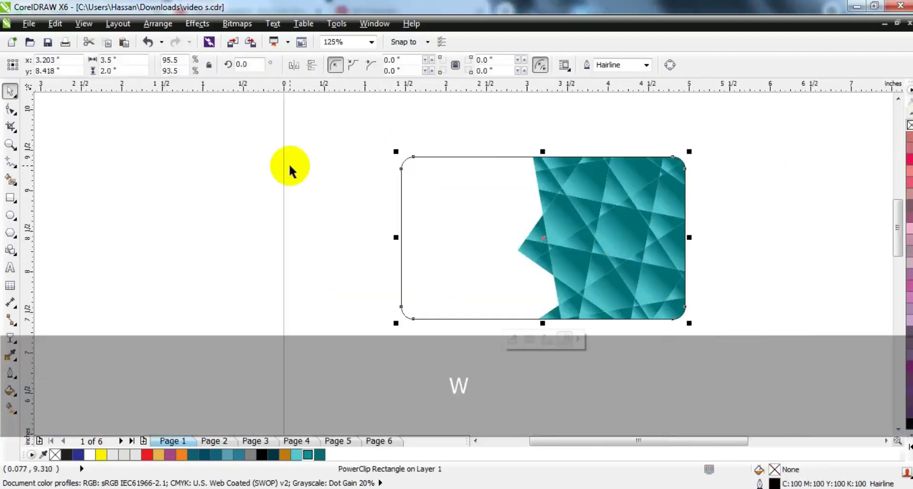
click(290, 163)
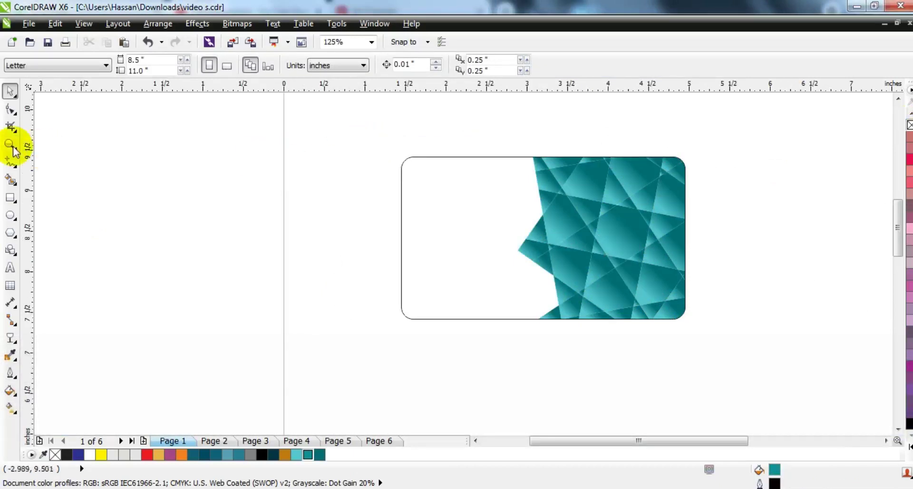
Step: Fill the card rectangle behind the mosaic with dark blue-green R3 G51 B66 (#033342)
click(10, 144)
drag(383, 139, 735, 339)
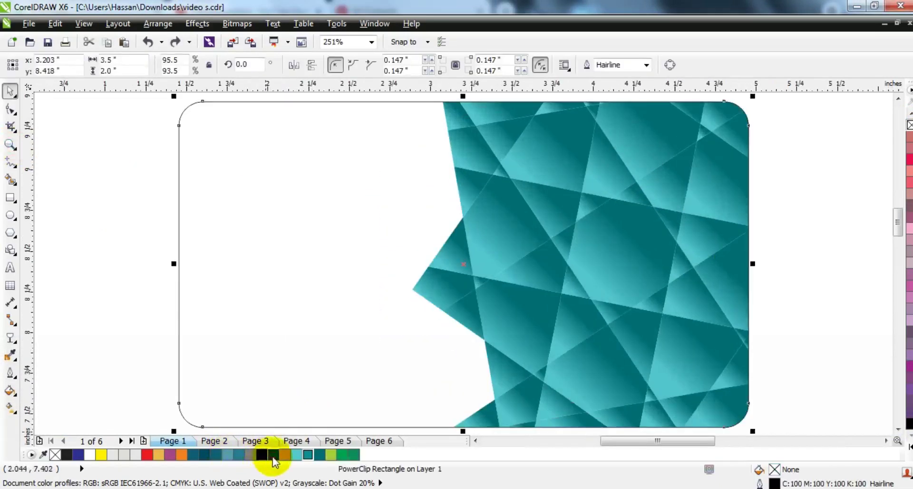
click(274, 455)
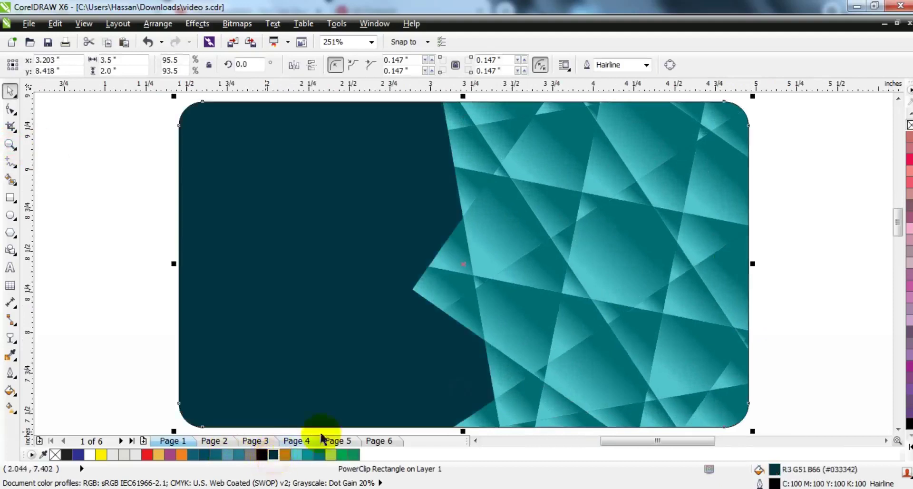
key(F3)
key(Escape)
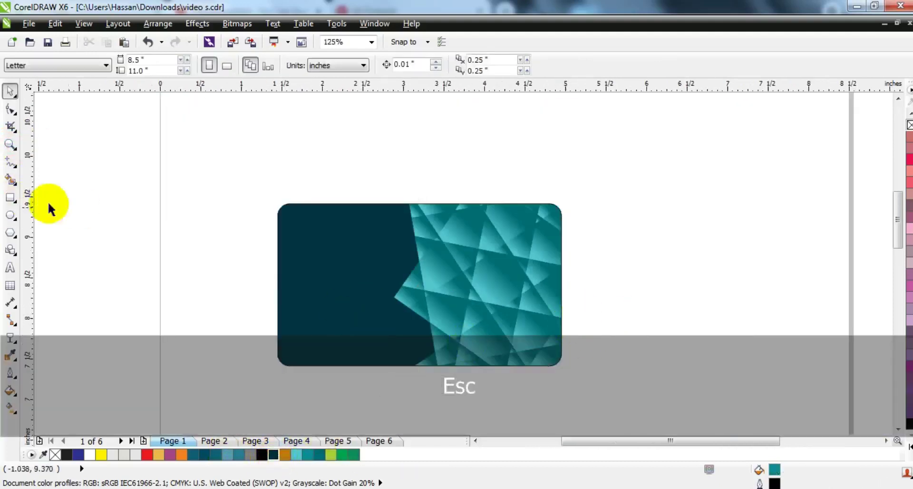
Step: Add artistic text reading "TEXT YOUR" and "COMPANY NAME" on two lines, starting beside the card's left edge
click(10, 144)
drag(229, 172, 672, 383)
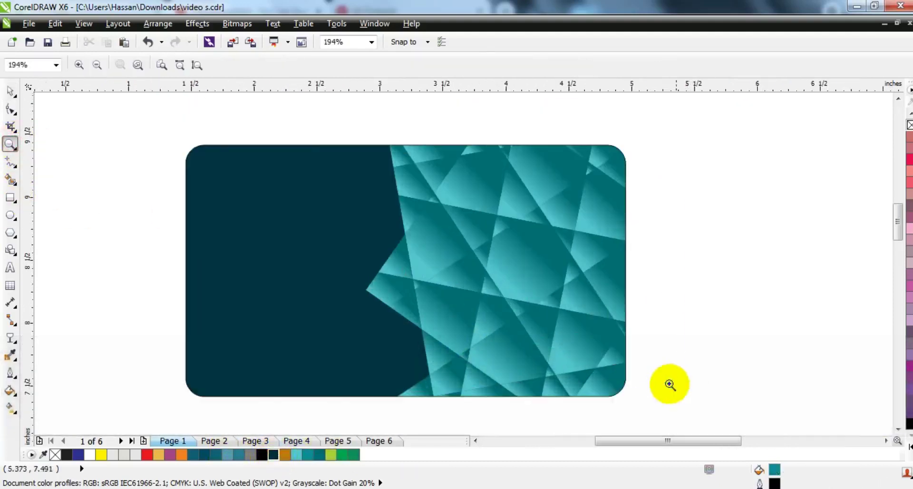
click(11, 90)
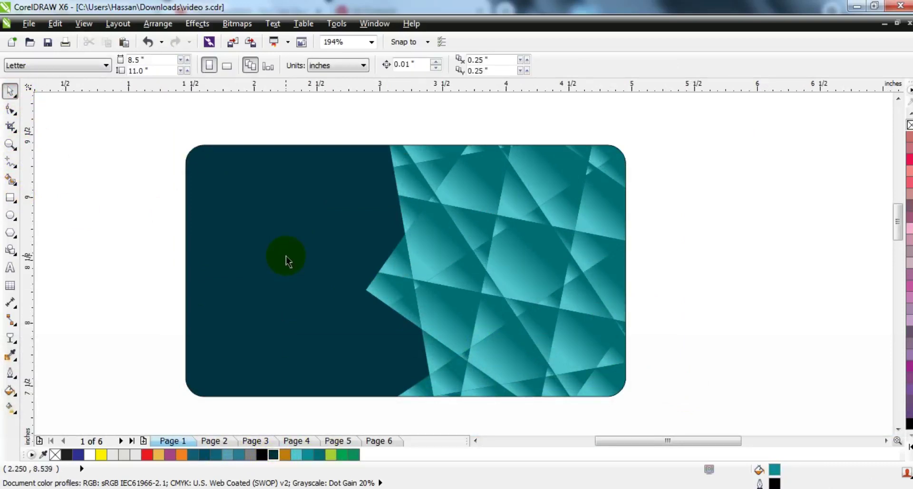
click(10, 268)
click(80, 267)
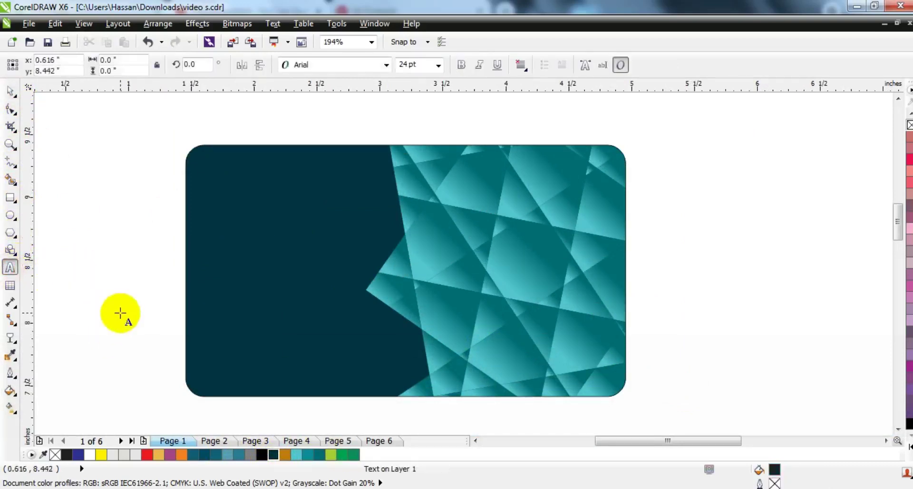
key(Caps_Lock)
text(TEXT YOUR)
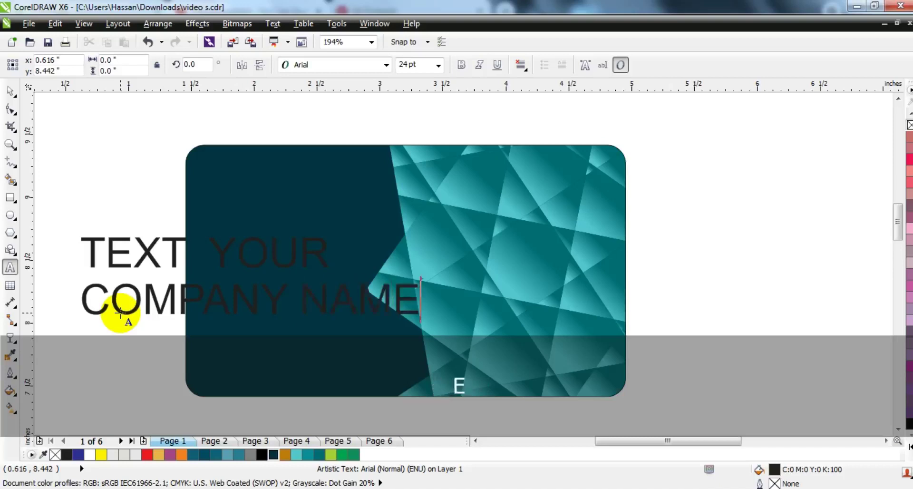
Step: Set the company name text in CentraleSans XBold and color it white
click(10, 90)
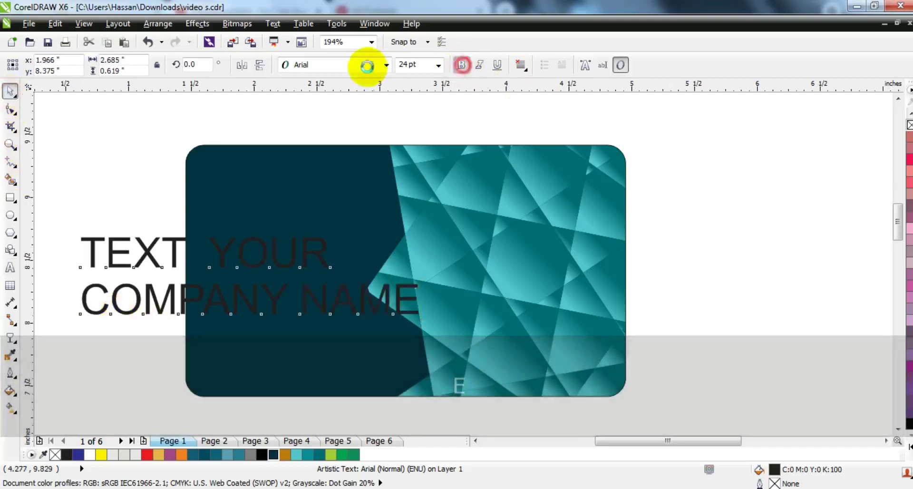
click(387, 65)
click(326, 94)
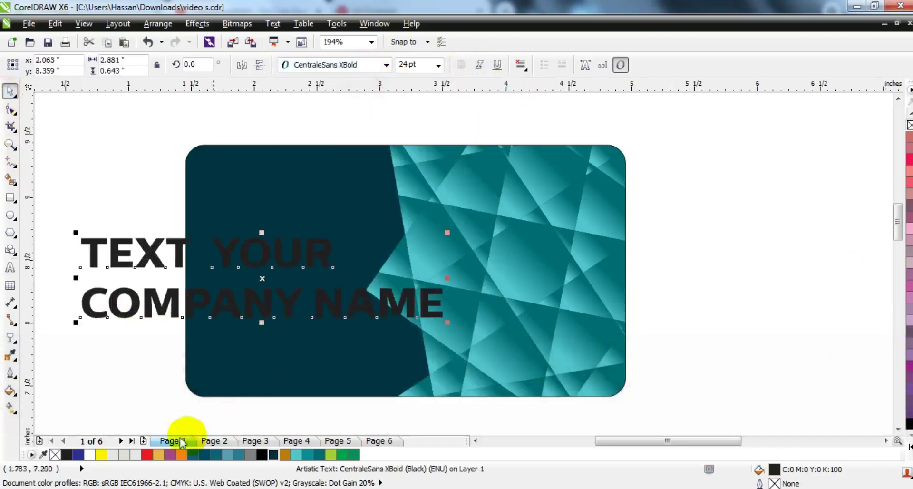
click(90, 454)
Step: Shrink the company name text to about 7.5 pt and place it in the dark left half of the card
drag(446, 324, 295, 308)
key(ctrl+z)
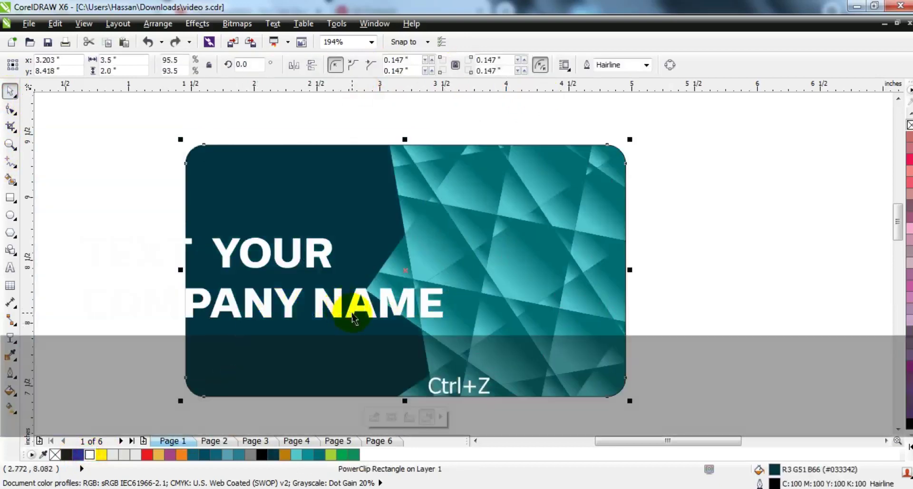
click(441, 326)
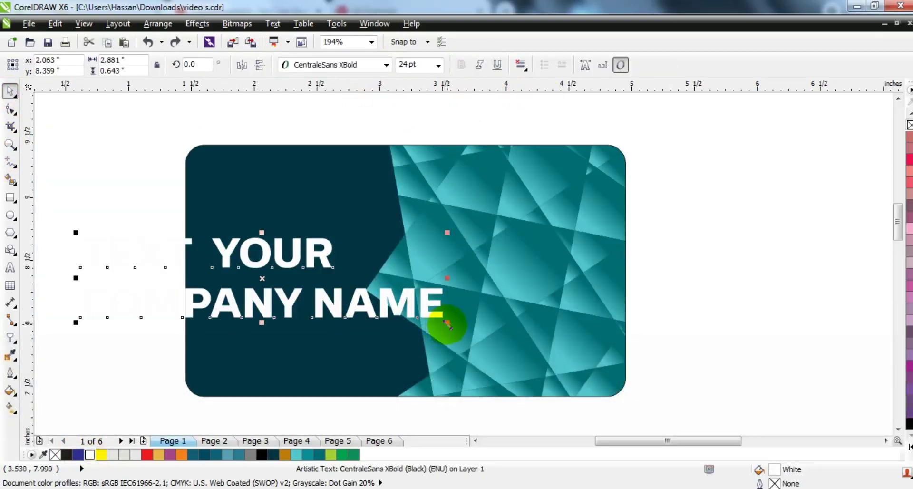
drag(447, 322, 281, 305)
drag(248, 275, 346, 249)
drag(307, 285, 307, 288)
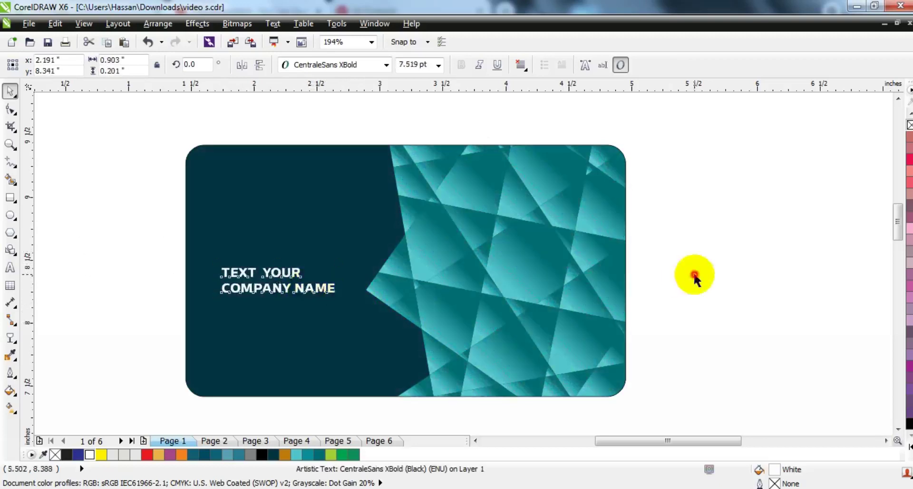
Step: Shift the mosaic artwork inside the card about 0.5 inch to the right, leaving more dark space for the text
click(550, 268)
key(Delete)
key(F3)
drag(356, 152, 591, 321)
drag(452, 241, 489, 241)
drag(595, 328, 228, 143)
key(shift+F2)
key(Escape)
Step: Enlarge the two-line company name text to about 1.3 inches wide, nudge it slightly upward and deselect it
drag(126, 206, 392, 328)
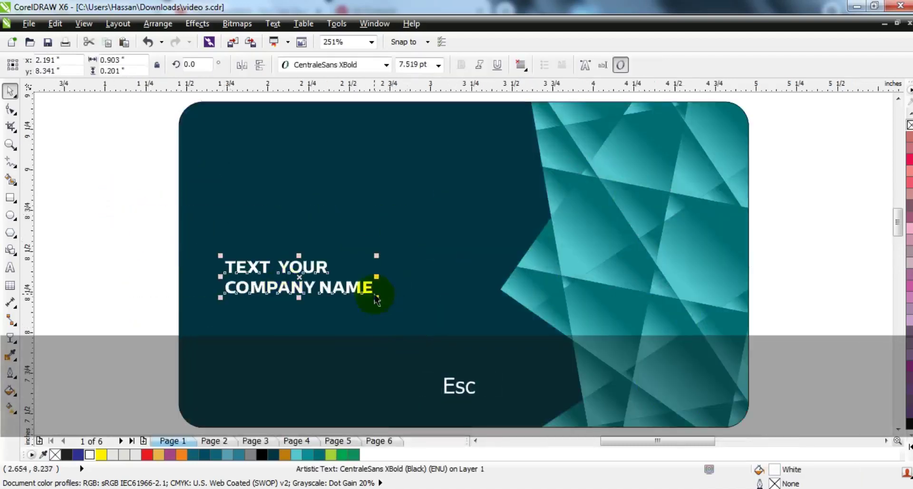
drag(379, 297, 425, 311)
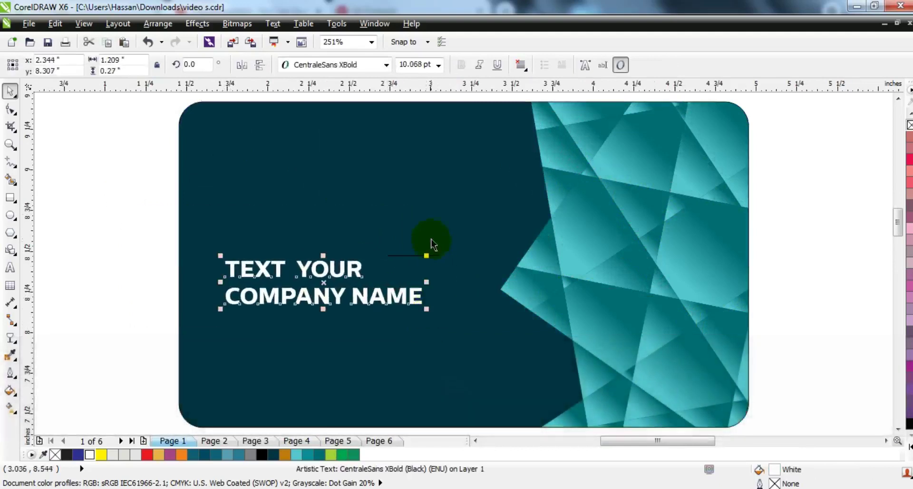
drag(424, 253, 441, 252)
mouse_move(364, 271)
mouse_down()
mouse_move(362, 259)
mouse_move(364, 270)
mouse_up()
click(626, 236)
Step: Inspect the card's text and mosaic layout in full-screen preview and return to the drawing
key(F3)
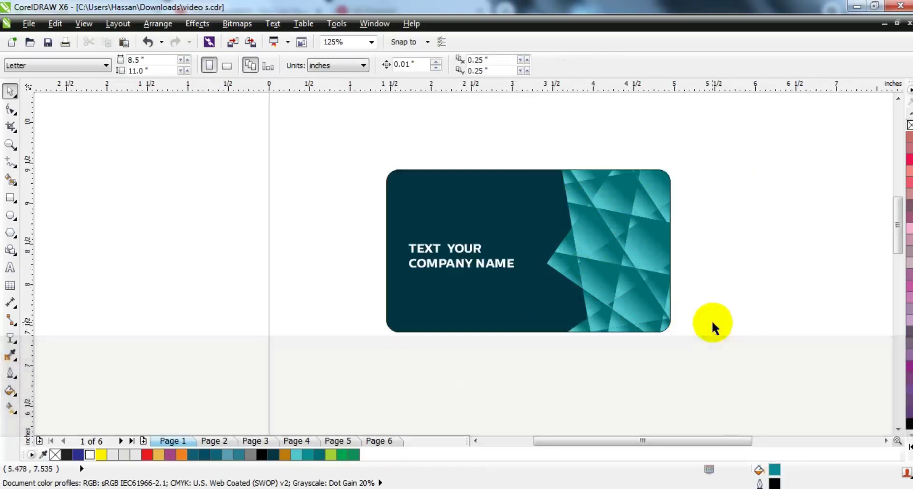
drag(752, 394, 471, 238)
key(shift+F2)
key(Escape)
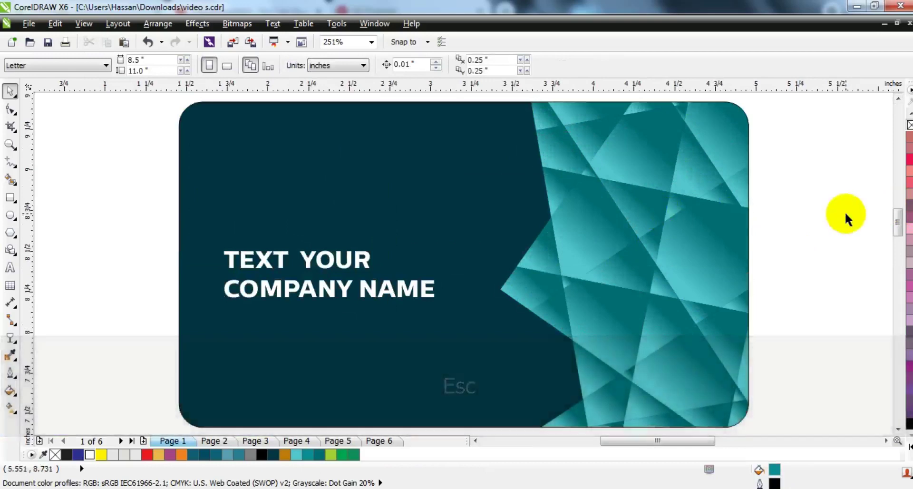
key(F9)
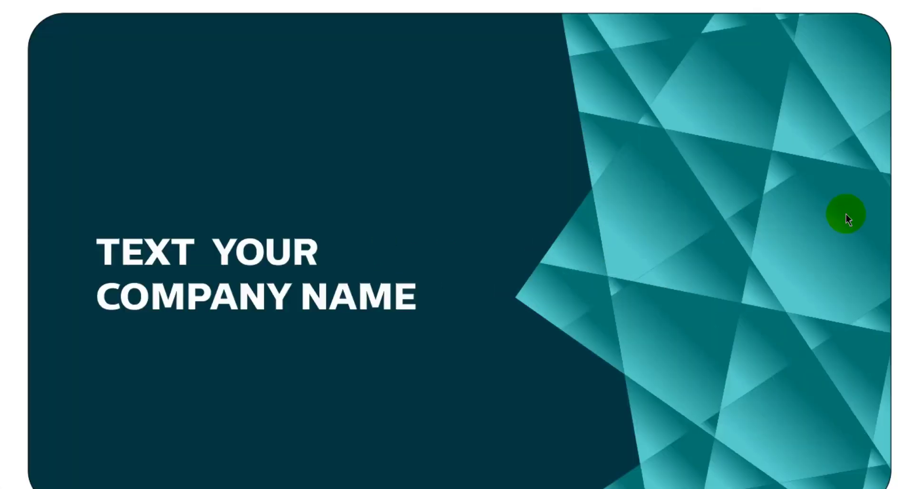
click(892, 215)
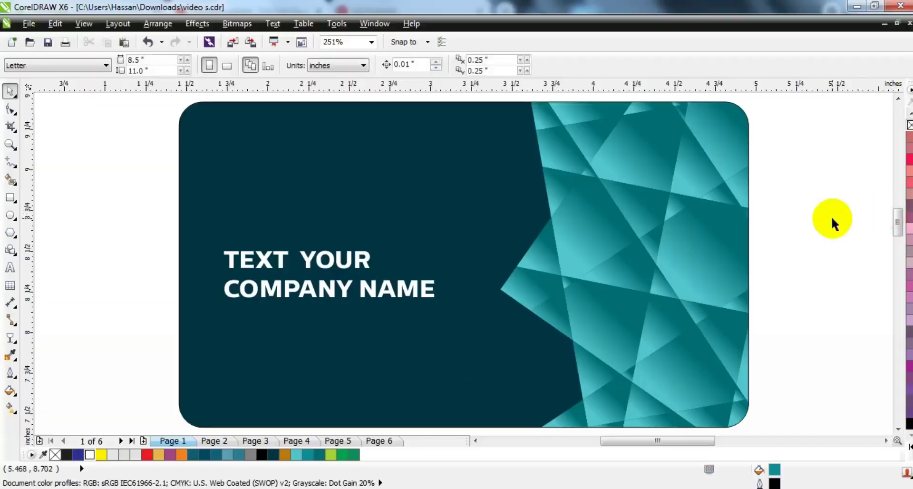